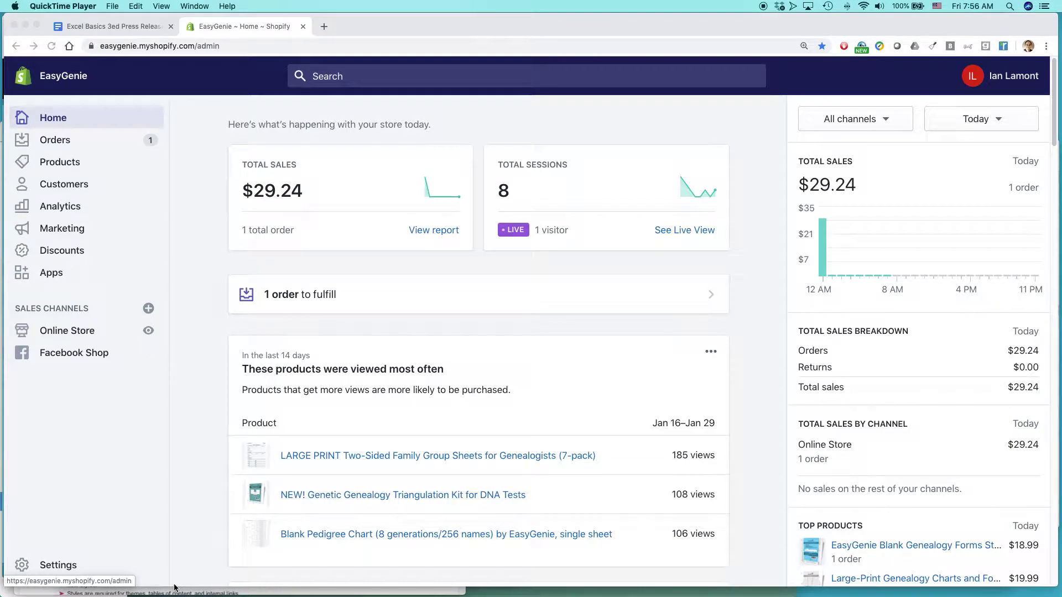
Switch from Chrome to Safari to bring up the Lean Media blog.
key("super+Tab")
key("super+Tab")
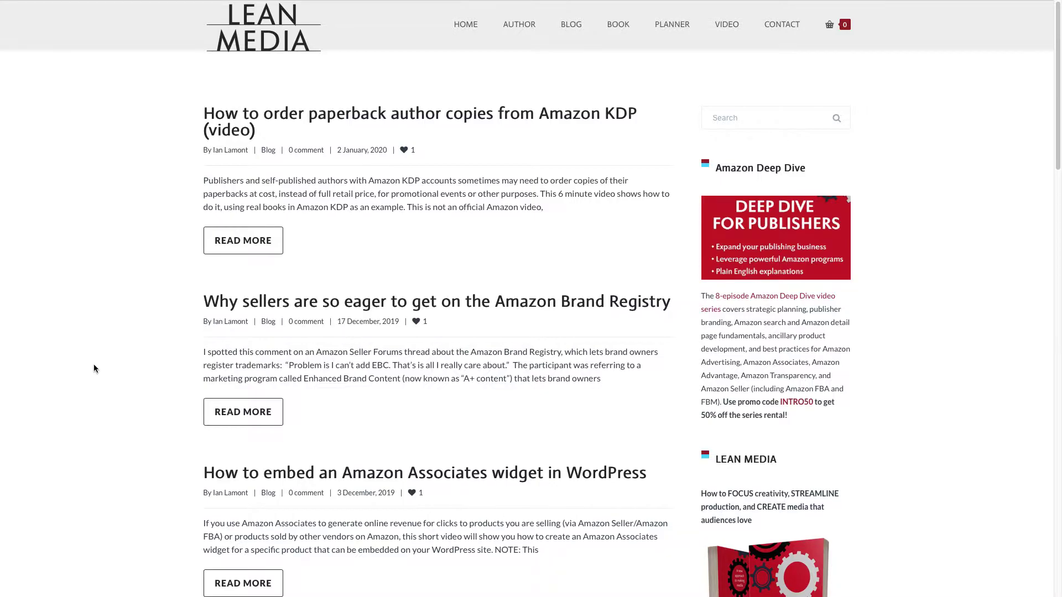
Switch back to the EasyGenie Shopify admin home in Chrome.
key("super+Tab")
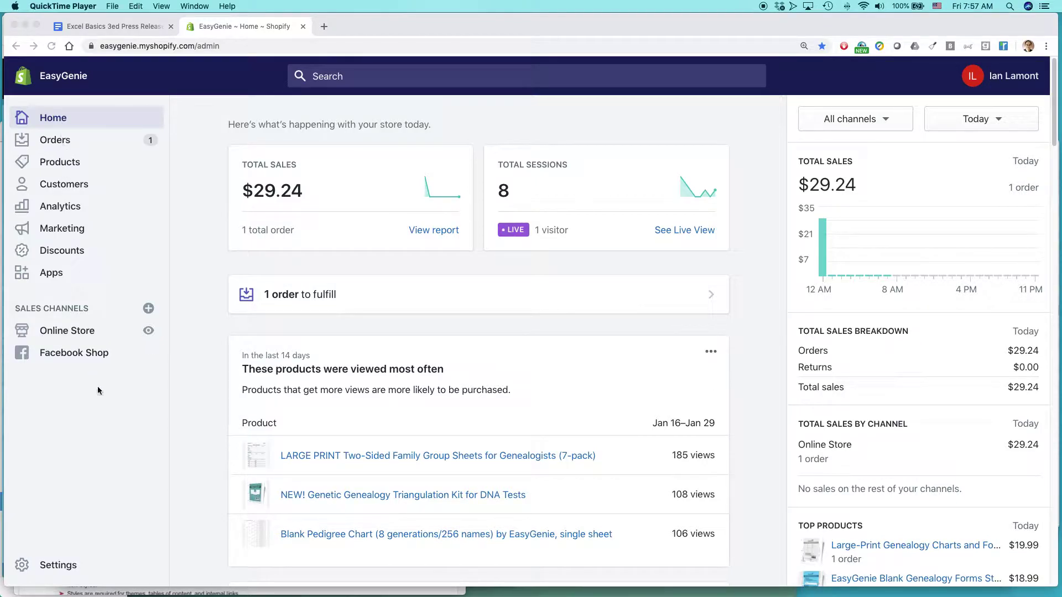
Open the EasyGenie Products list and scroll down to the NEW! Dog Health kit row.
left_click(98, 410)
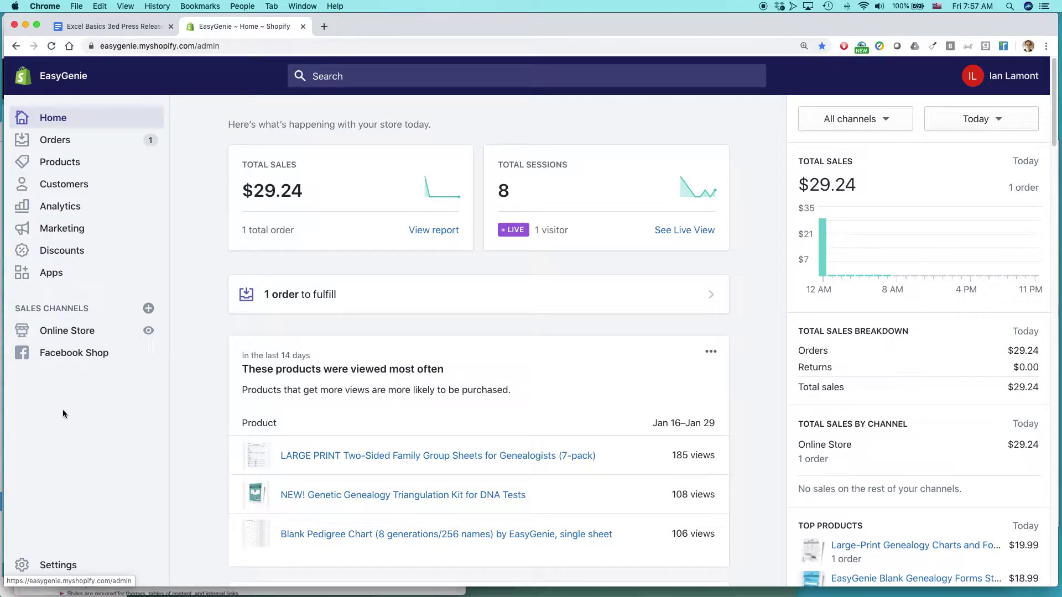
left_click(94, 166)
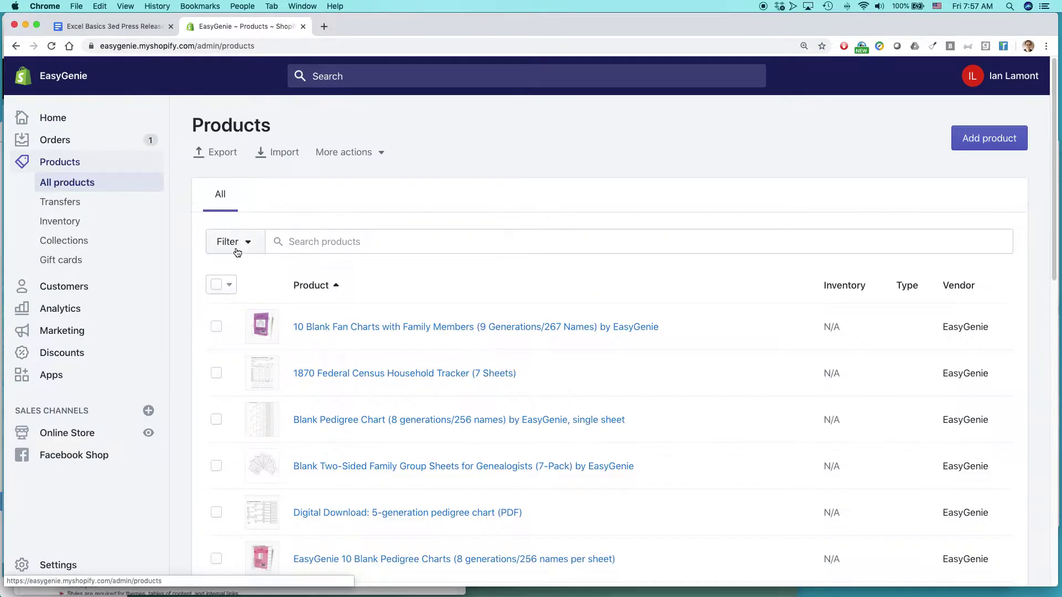
scroll(398, 220, "down", 10)
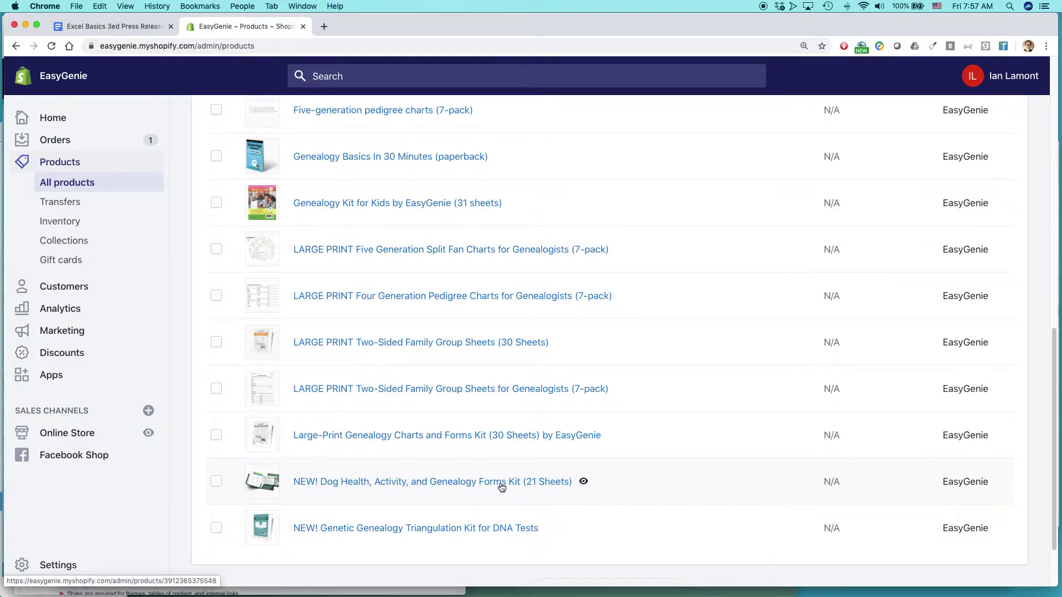
View the Dog Health kit on the live storefront and browse its product images enlarged.
left_click(584, 486)
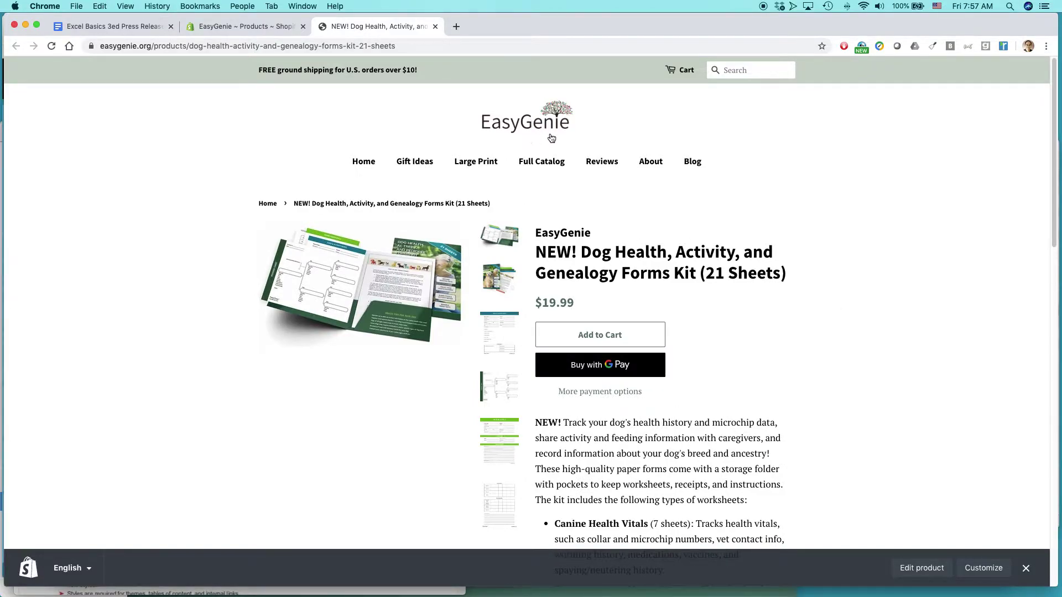
left_click(374, 292)
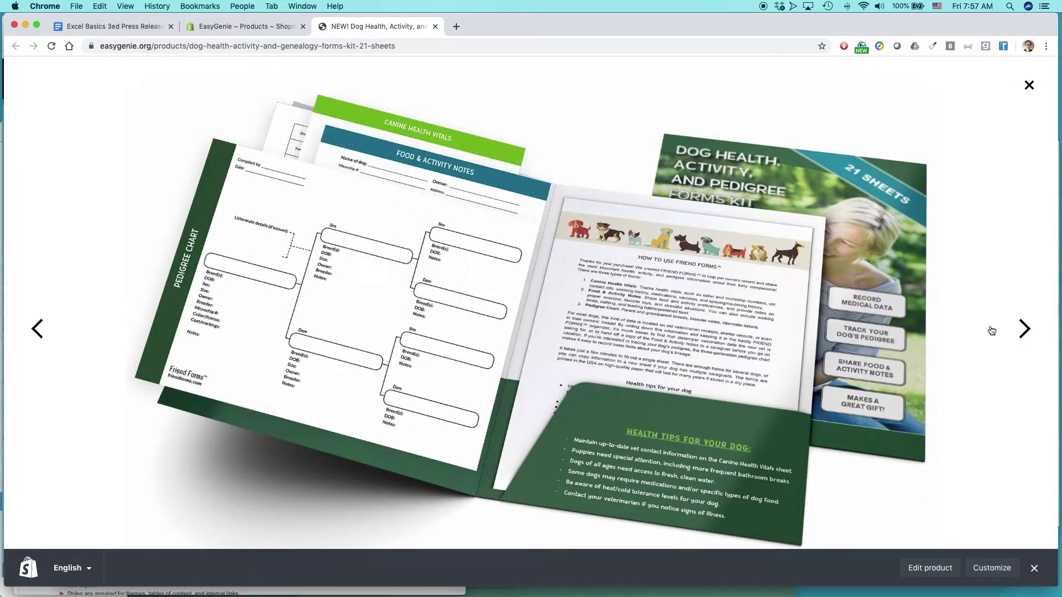
left_click(1024, 332)
left_click(1024, 332)
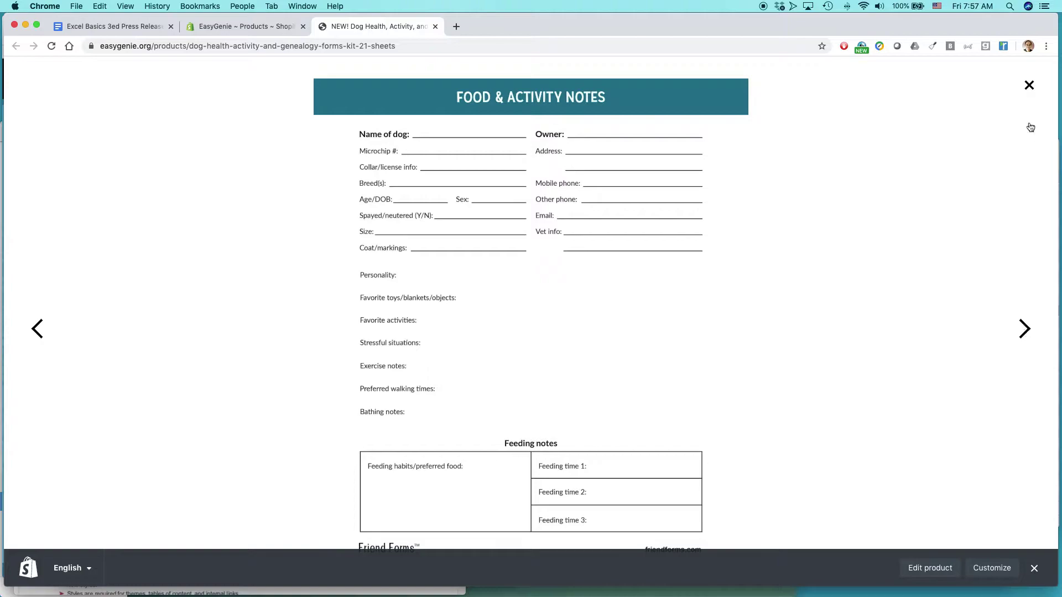
left_click(1029, 85)
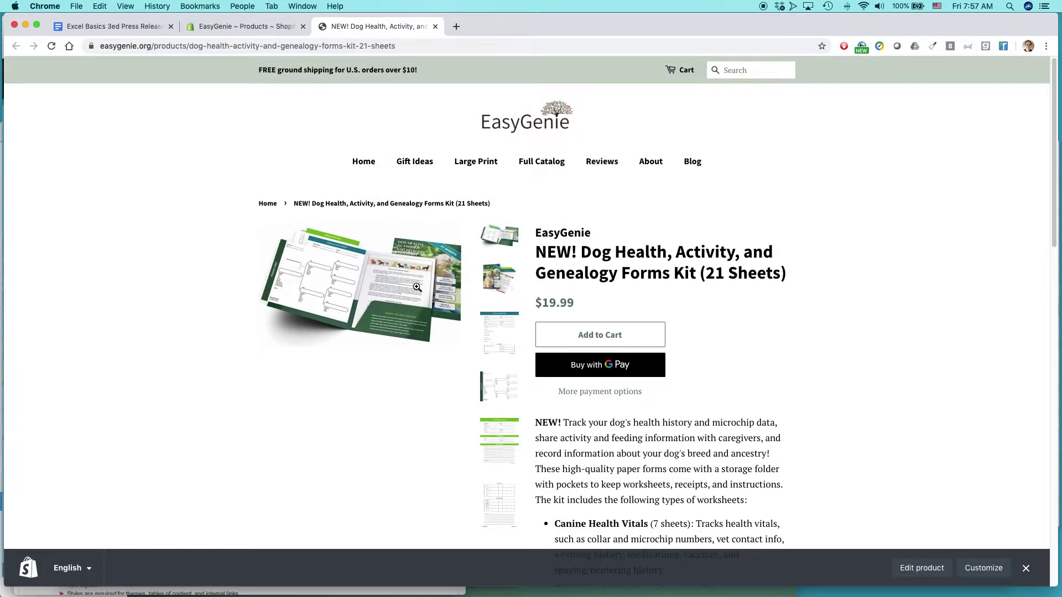
Scroll through the storefront product page, then close it.
mouse_move(1057, 196)
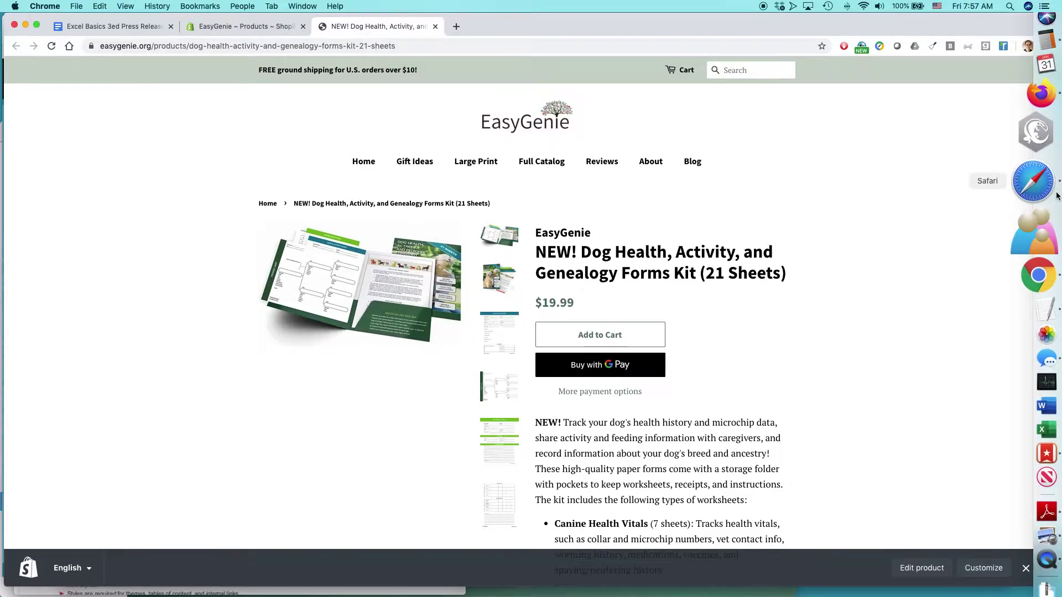
scroll(884, 199, "down", 3)
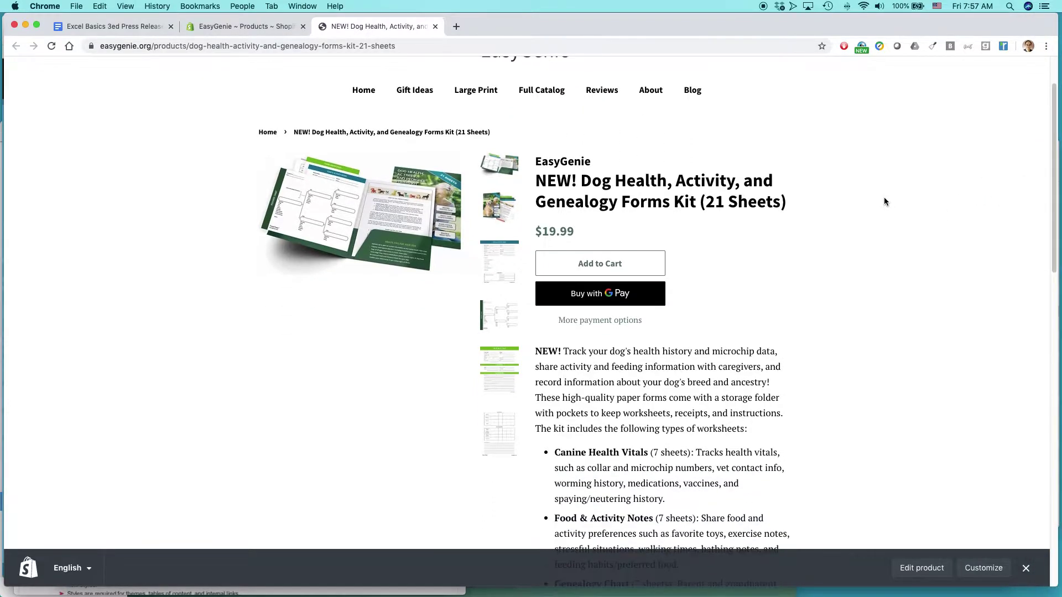
scroll(884, 197, "down", 1)
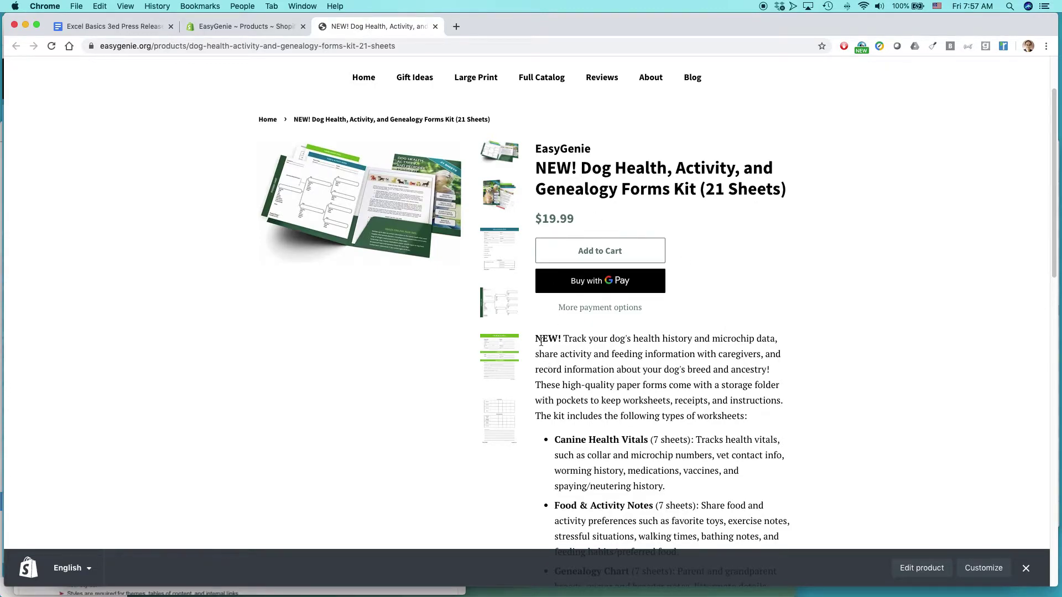
scroll(650, 342, "down", 5)
scroll(653, 342, "down", 2)
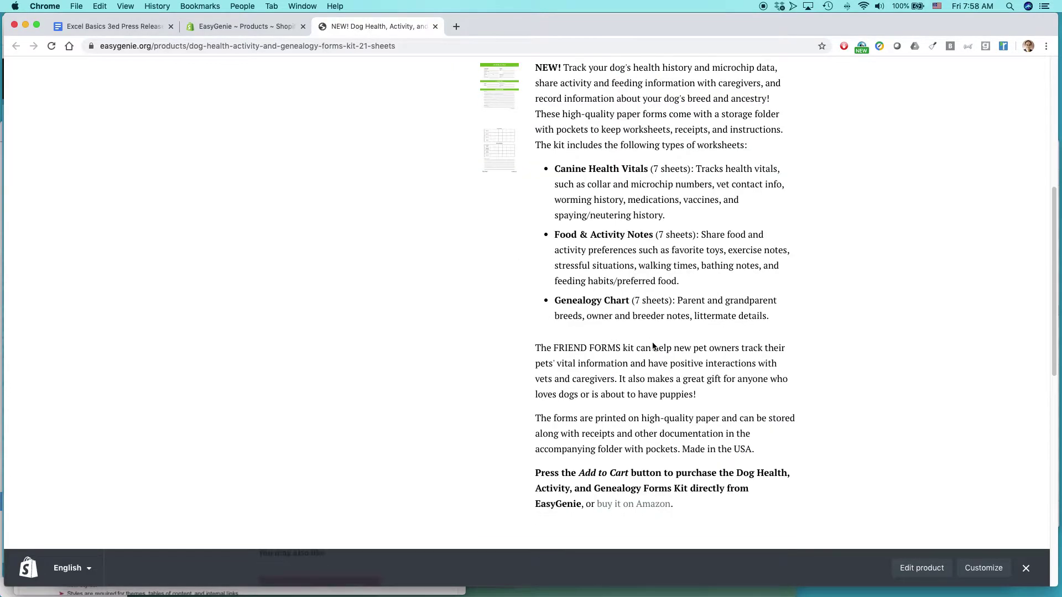
scroll(653, 343, "down", 4)
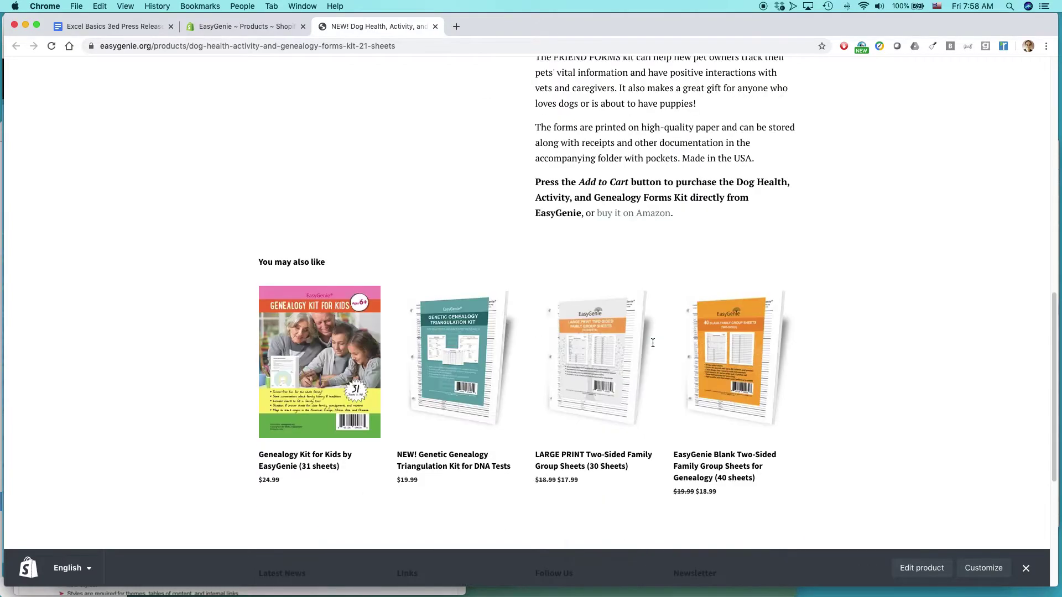
scroll(652, 345, "up", 12)
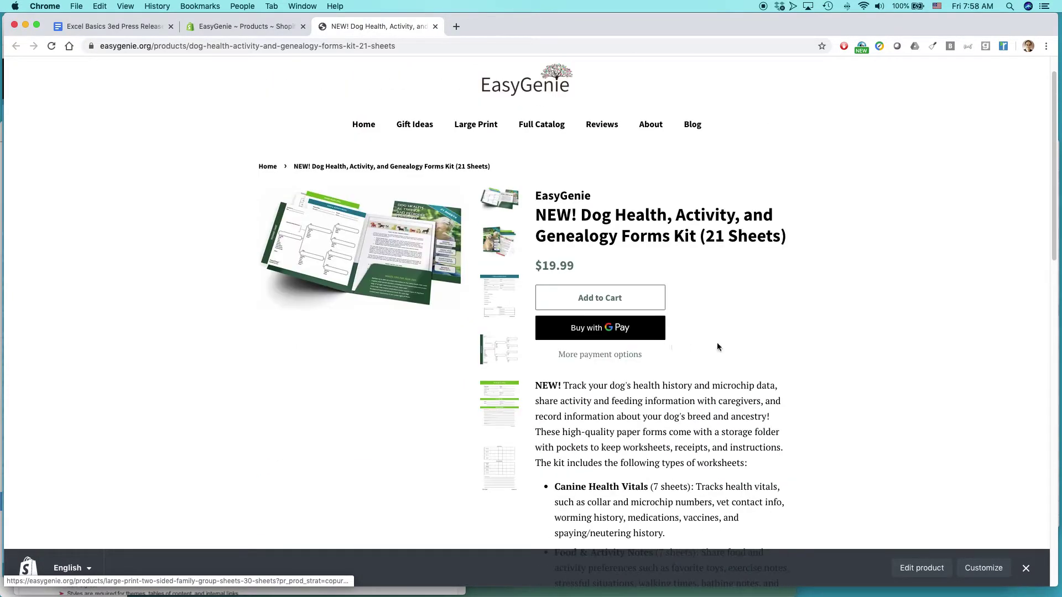
scroll(717, 343, "up", 1)
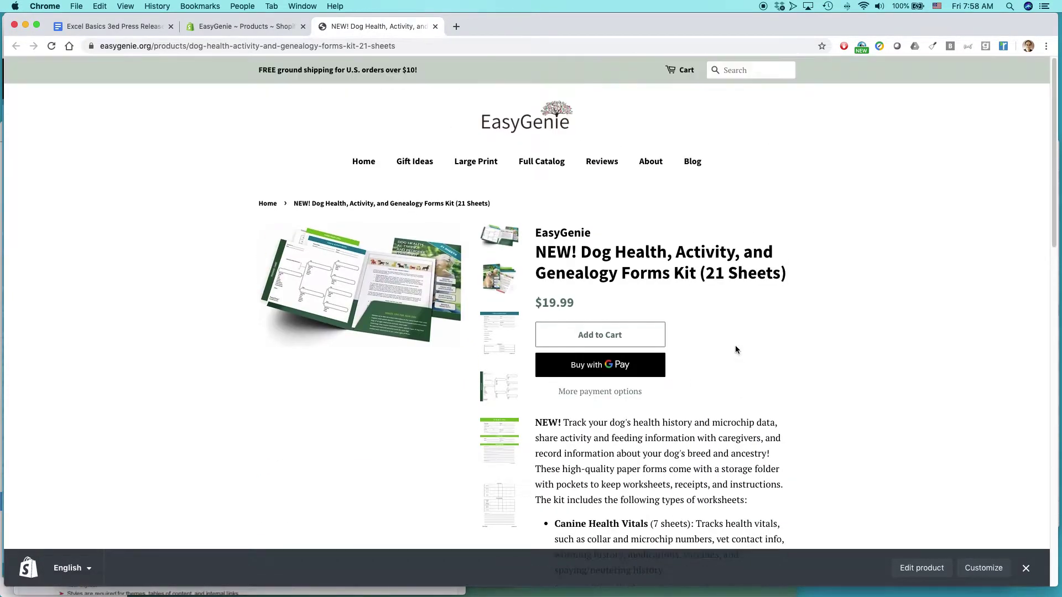
left_click(436, 26)
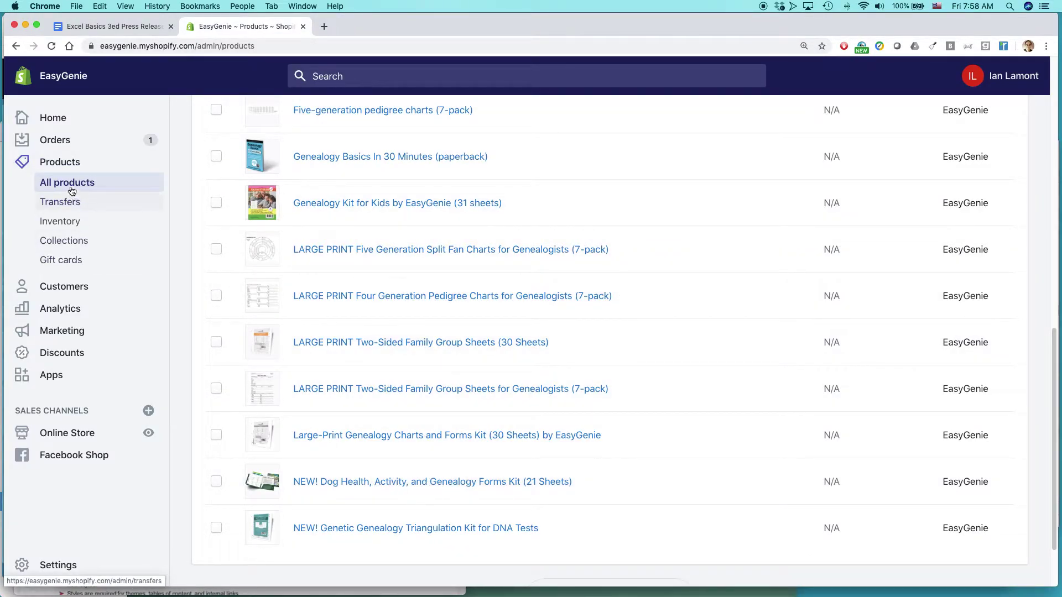
Open the NEW! Dog Health, Activity, and Genealogy Forms Kit product for editing.
left_click(357, 483)
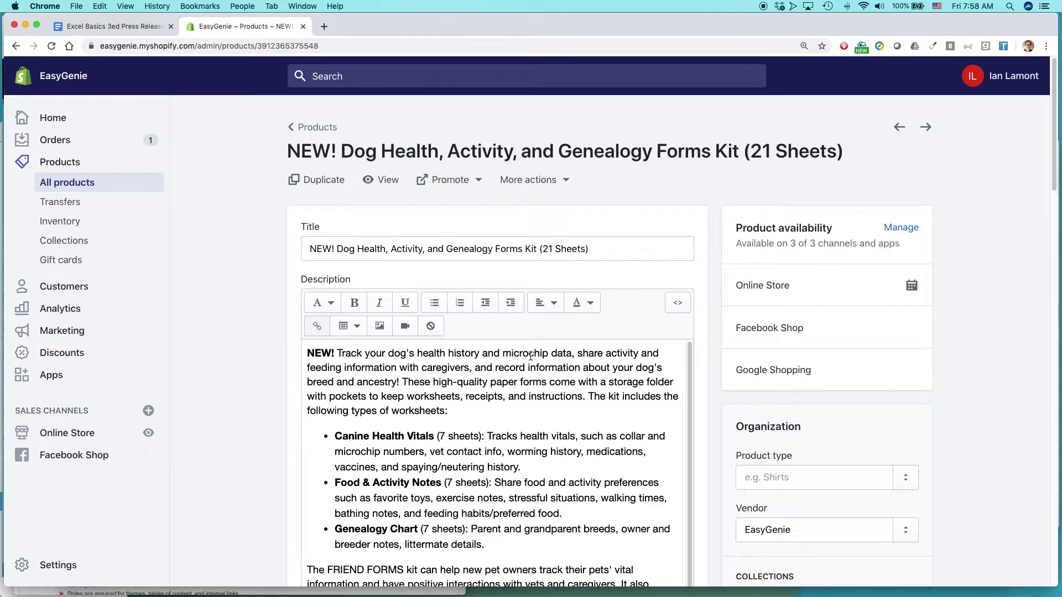
Delete 'NEW! ' from the product title and select 'NEW!' at the description's start.
left_click(339, 249)
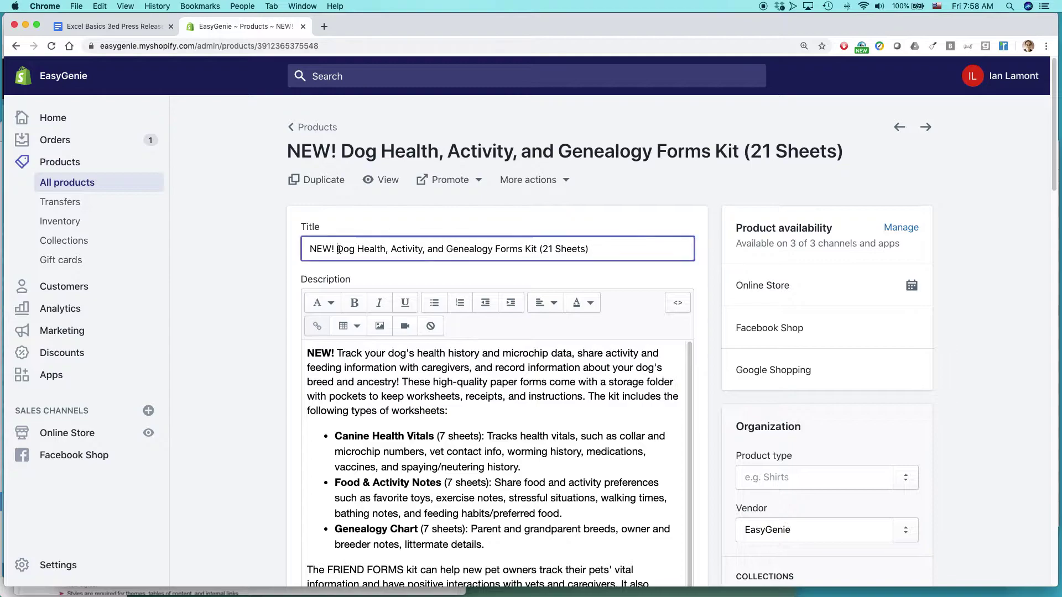
left_click_drag(338, 249, 305, 247)
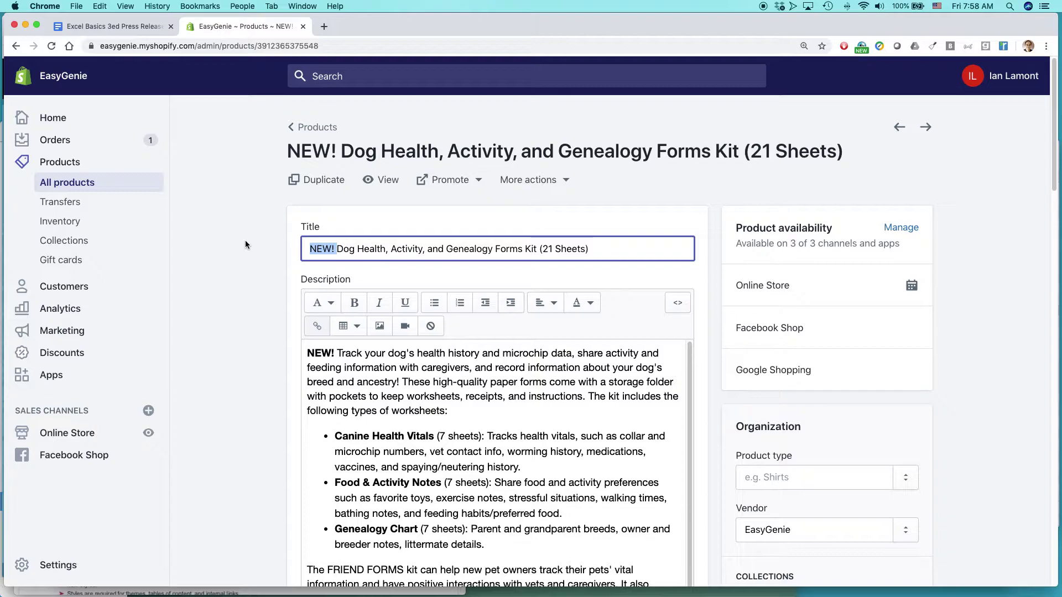
key("BackSpace")
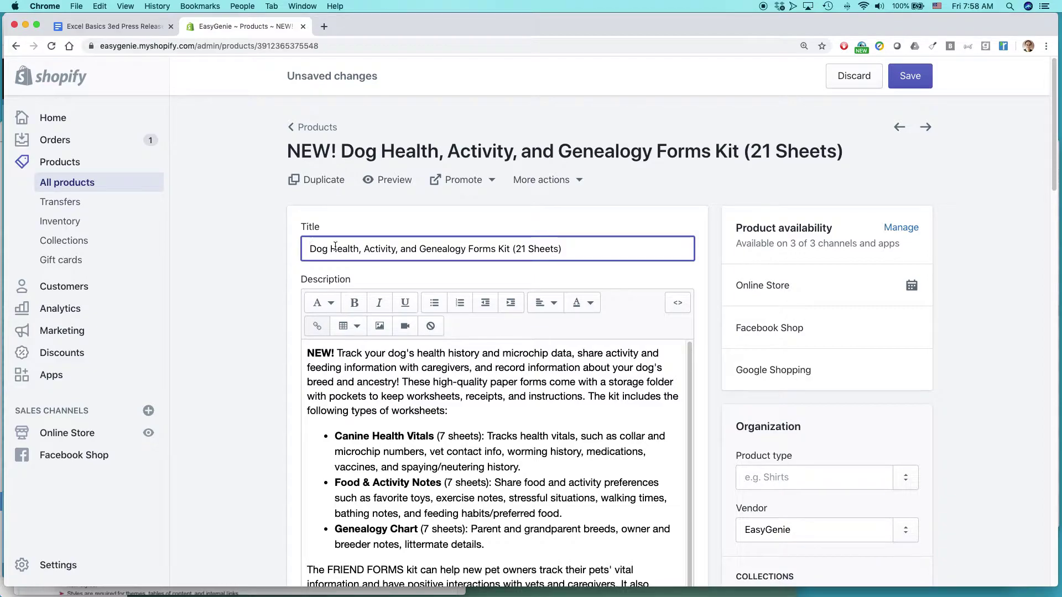
left_click_drag(336, 353, 301, 355)
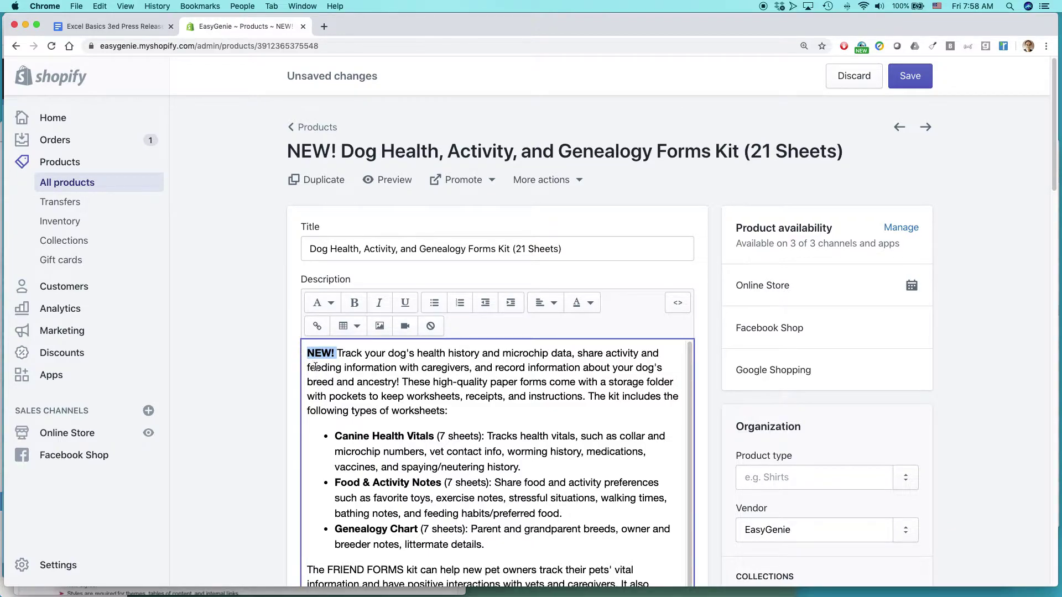
Remove 'NEW! ' from the description and change 'ancestry!' to 'ancestry.'.
key("BackSpace")
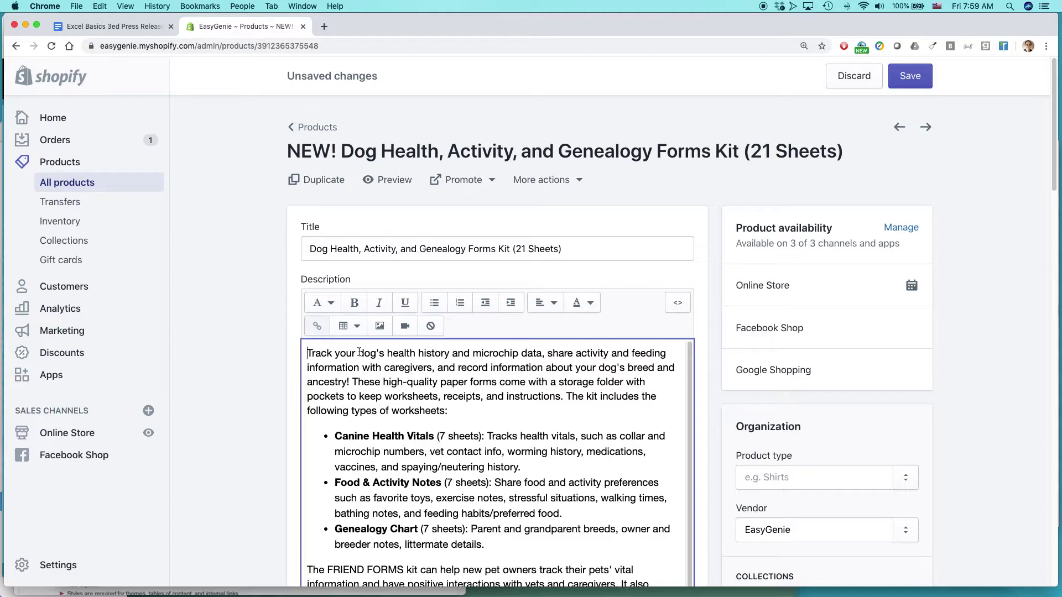
left_click(348, 382)
key("Delete")
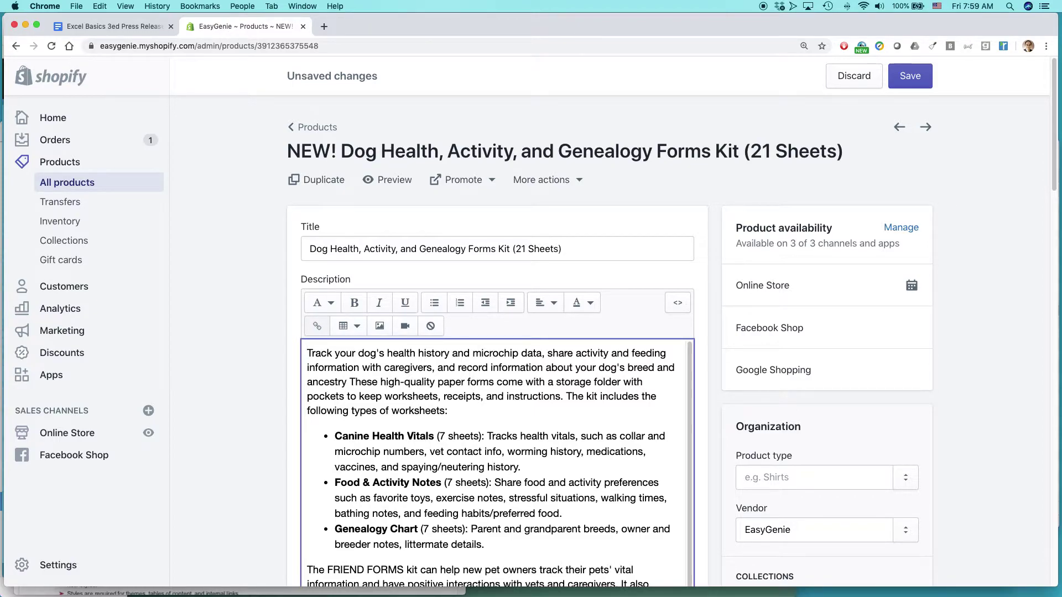
type(".")
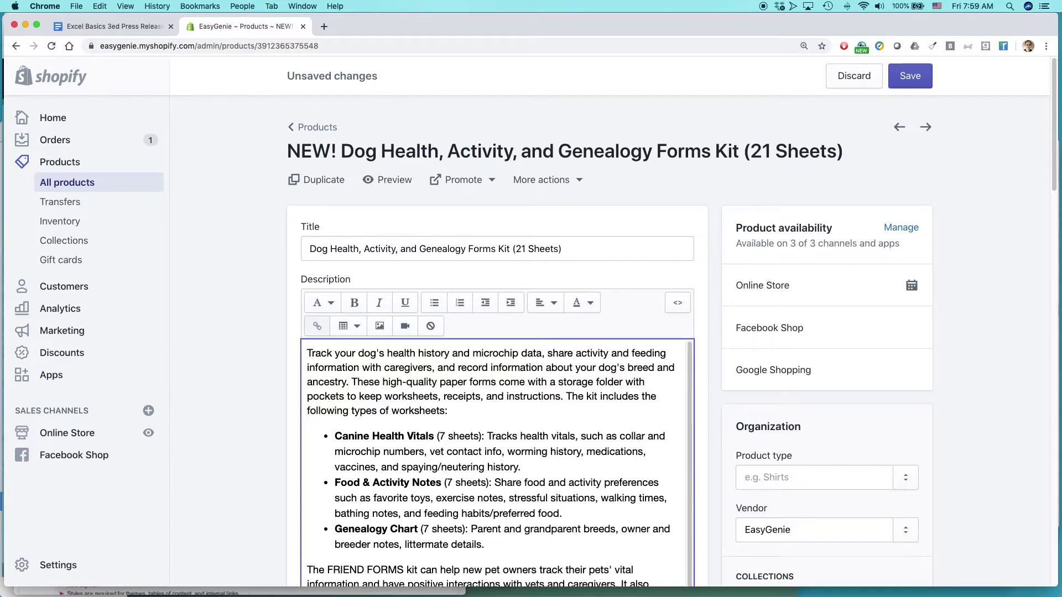
left_click_drag(358, 353, 375, 354)
Scroll down to the Pricing section, showing Price 19.99 and an empty compare-at price.
scroll(490, 413, "down", 1)
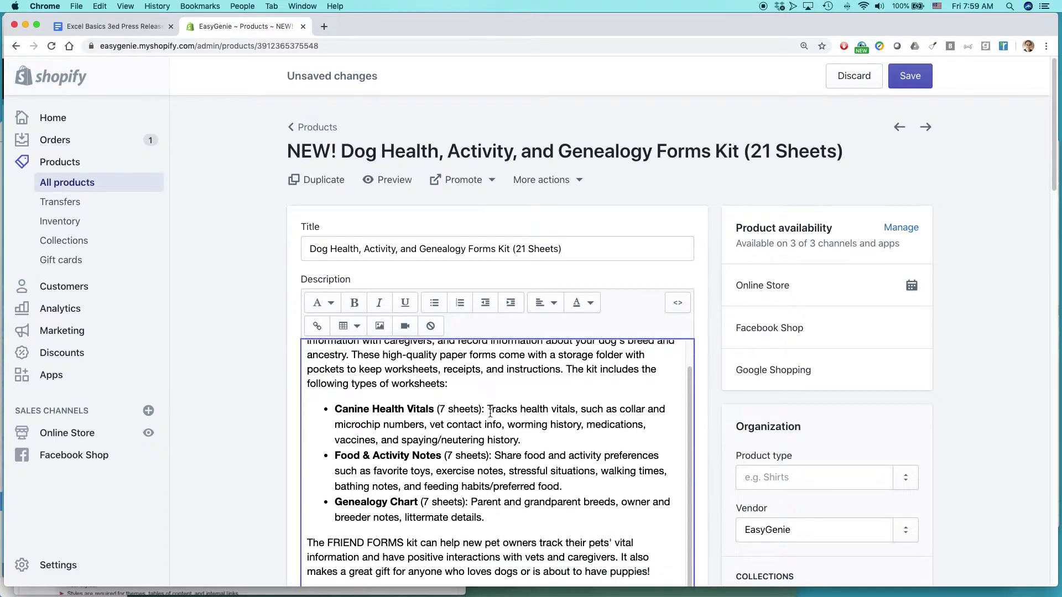
mouse_move(1055, 168)
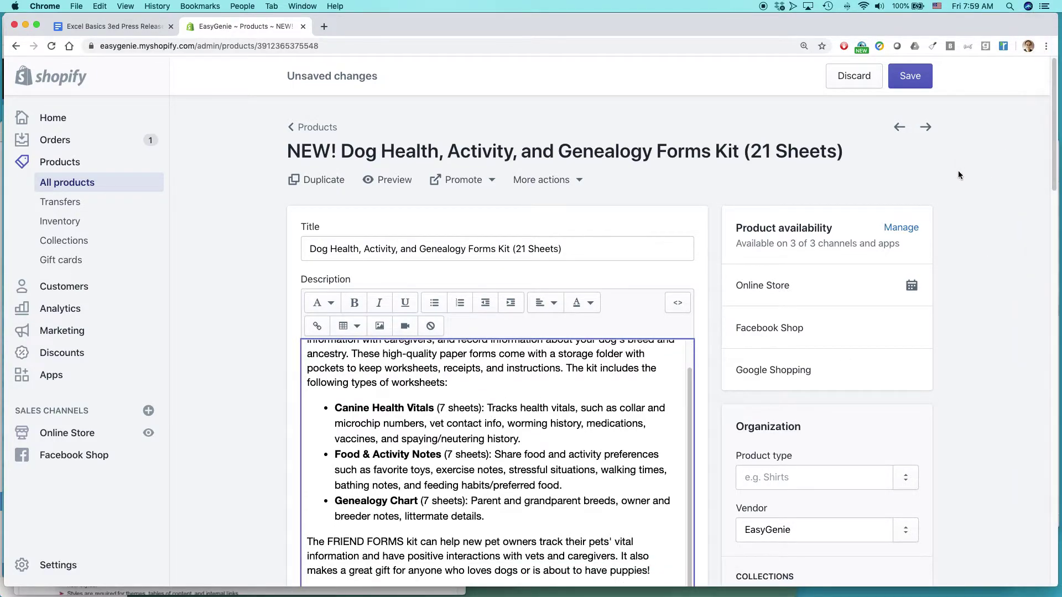
scroll(967, 174, "down", 5)
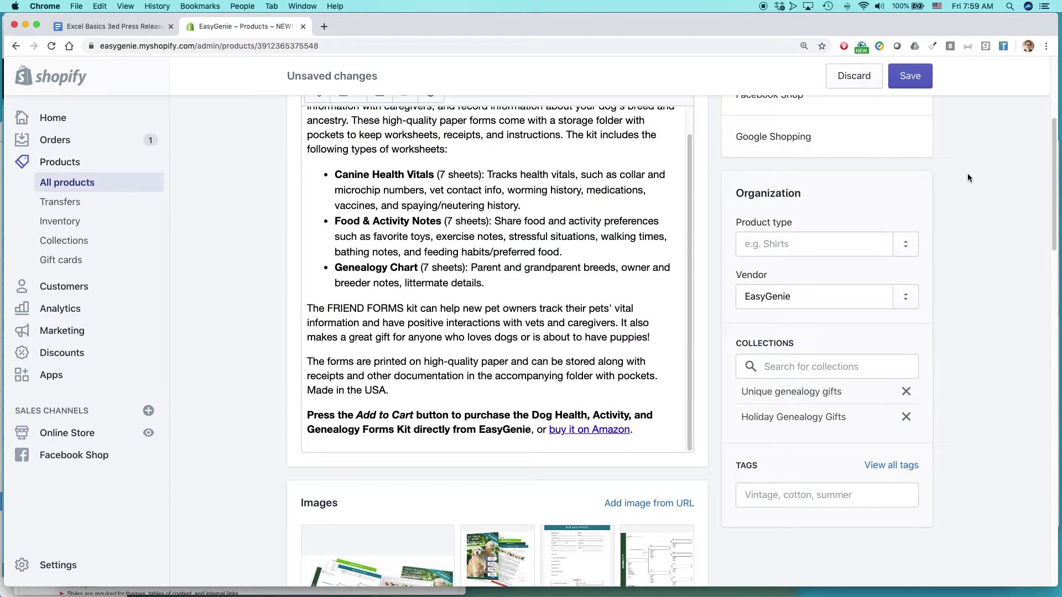
scroll(967, 175, "down", 5)
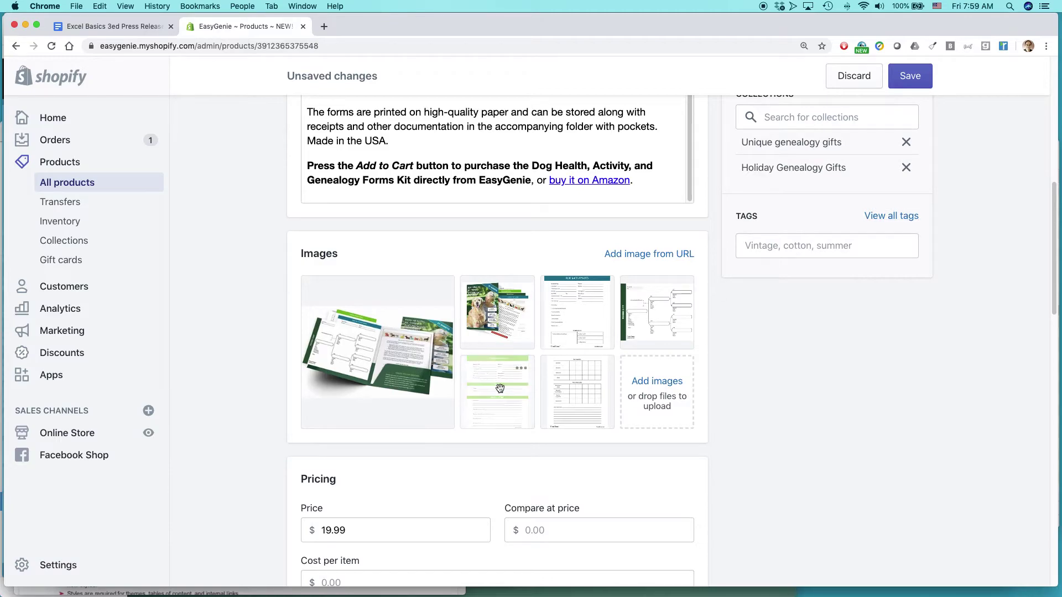
scroll(486, 359, "down", 2)
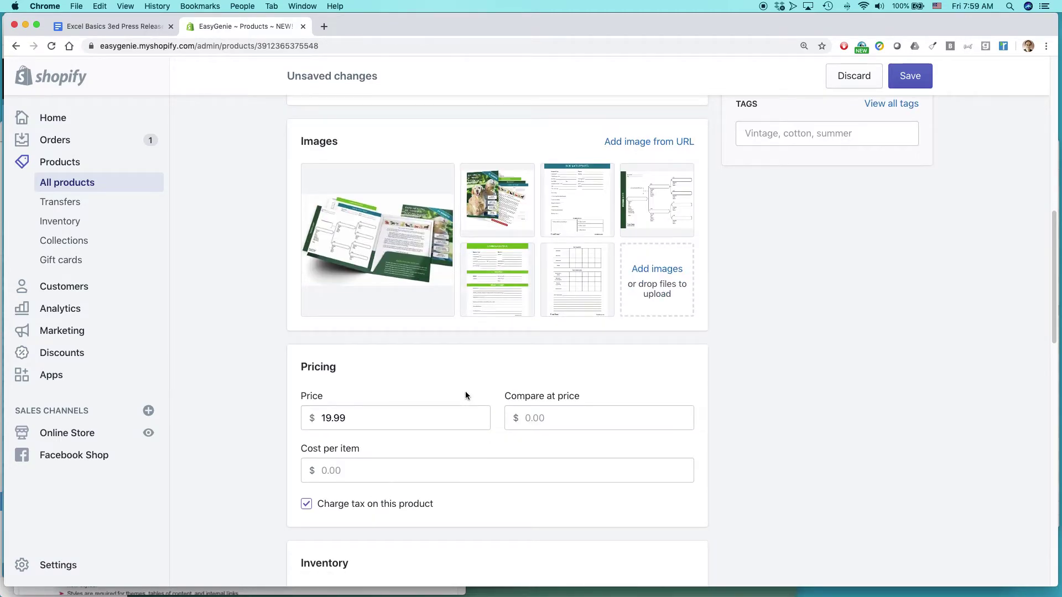
scroll(459, 417, "down", 6)
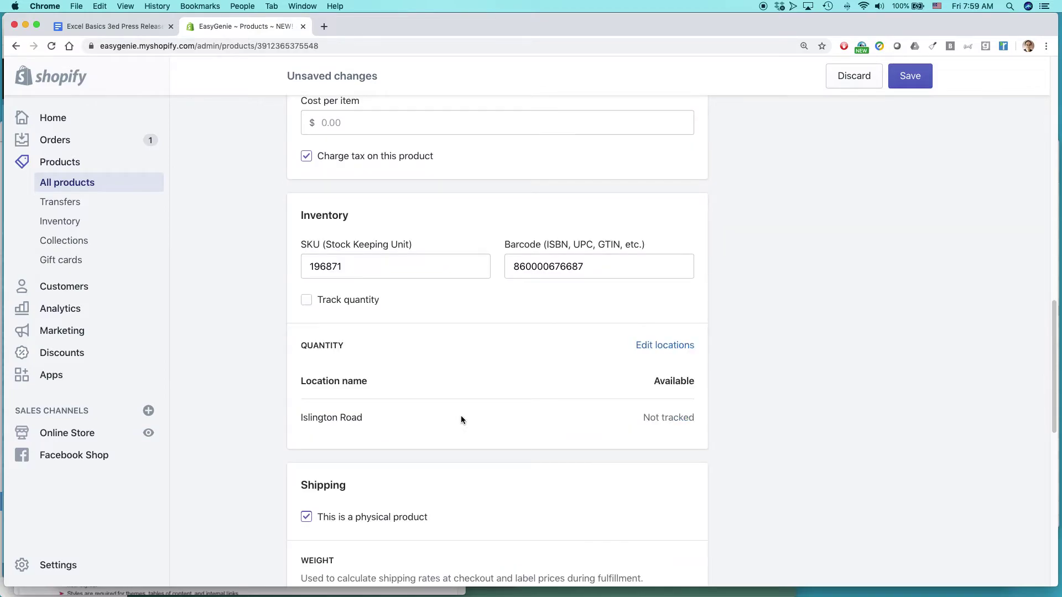
scroll(480, 418, "up", 2)
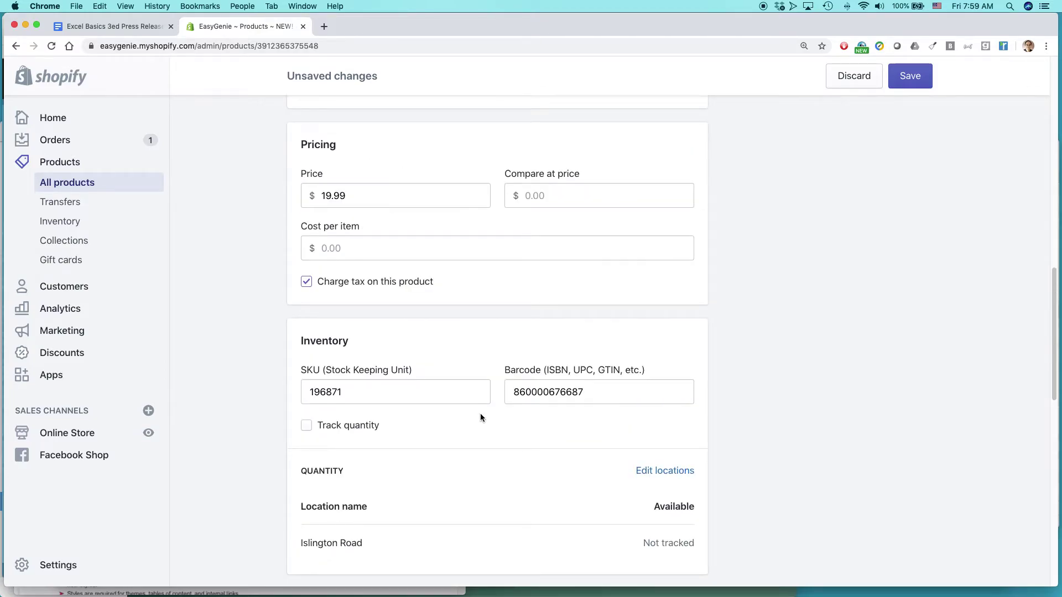
left_click(329, 195)
Change the price from 19.99 to 18.99 and set the compare-at price to 19.99.
left_click_drag(330, 195, 326, 195)
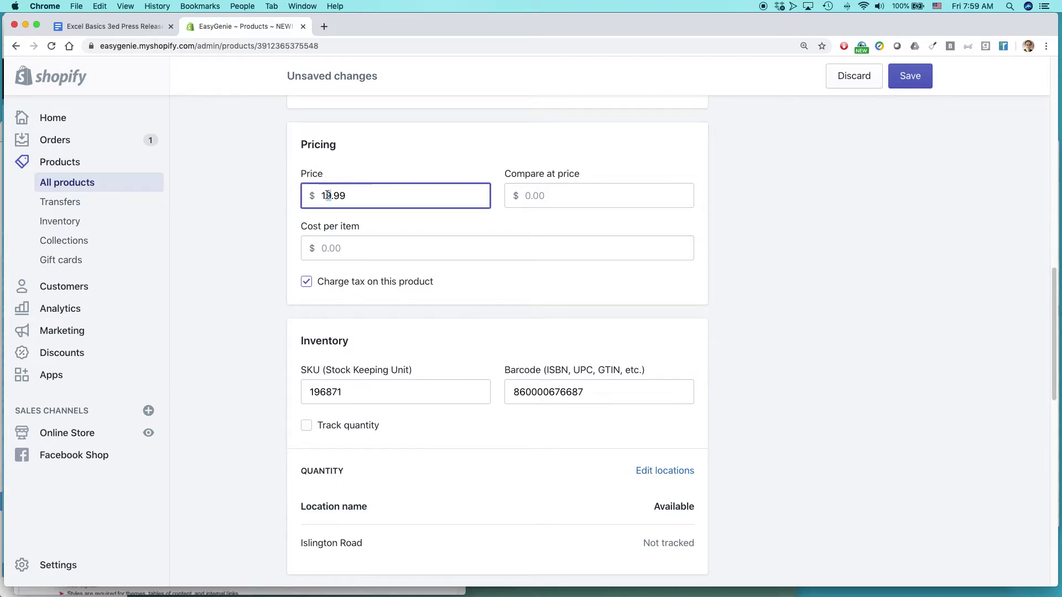
type("8")
left_click(530, 196)
type("19.99")
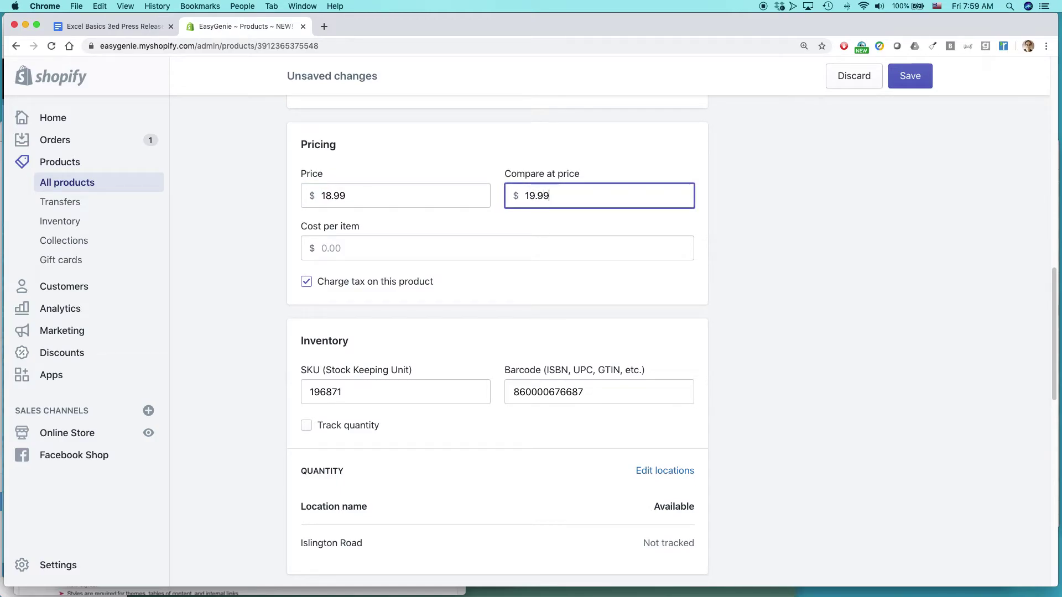
left_click(251, 232)
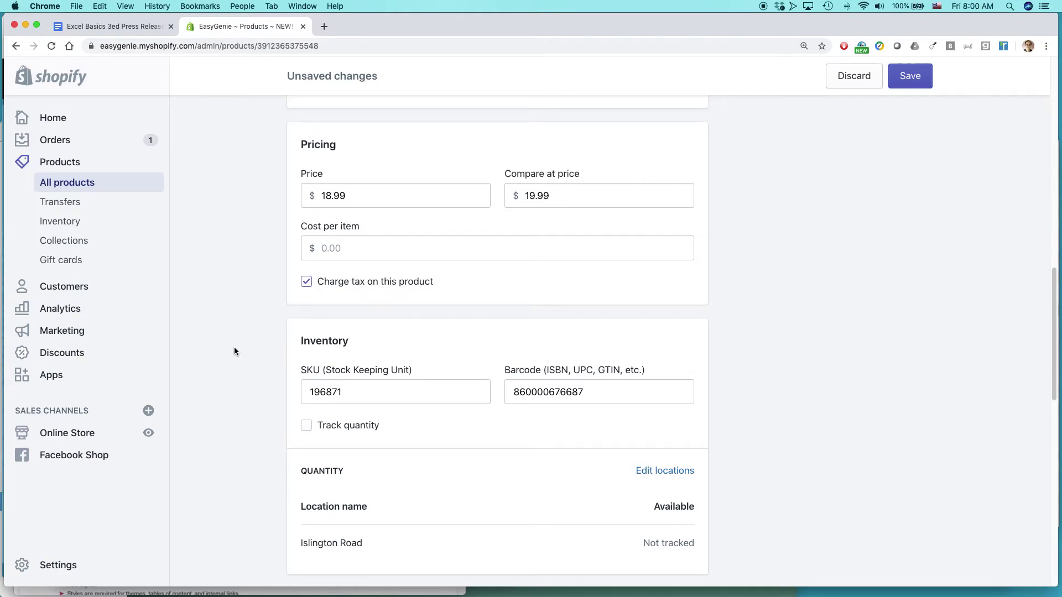
Save the edited product and open its live storefront page.
scroll(234, 350, "down", 6)
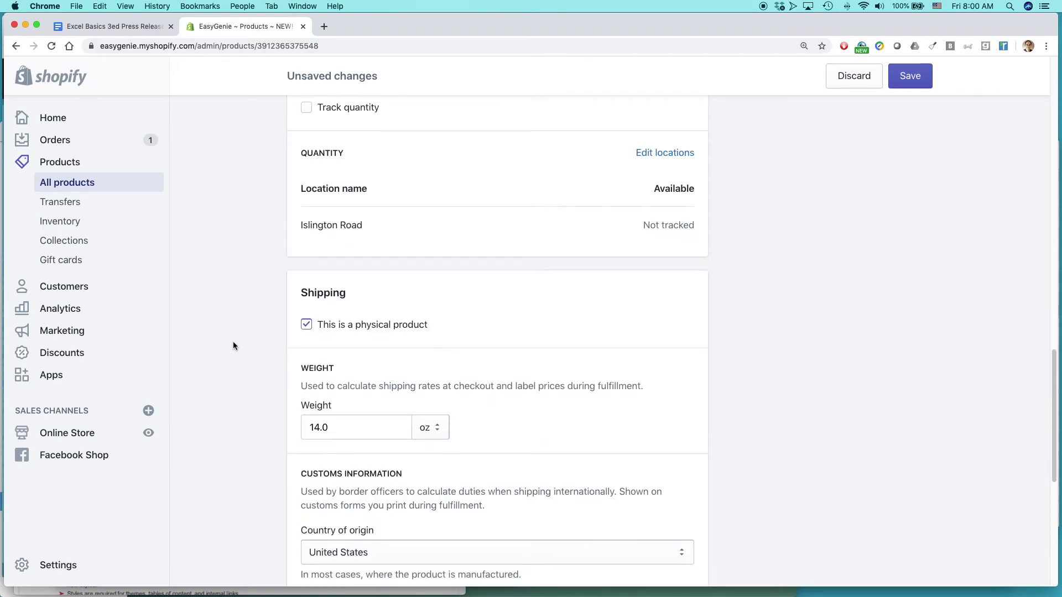
scroll(234, 346, "down", 2)
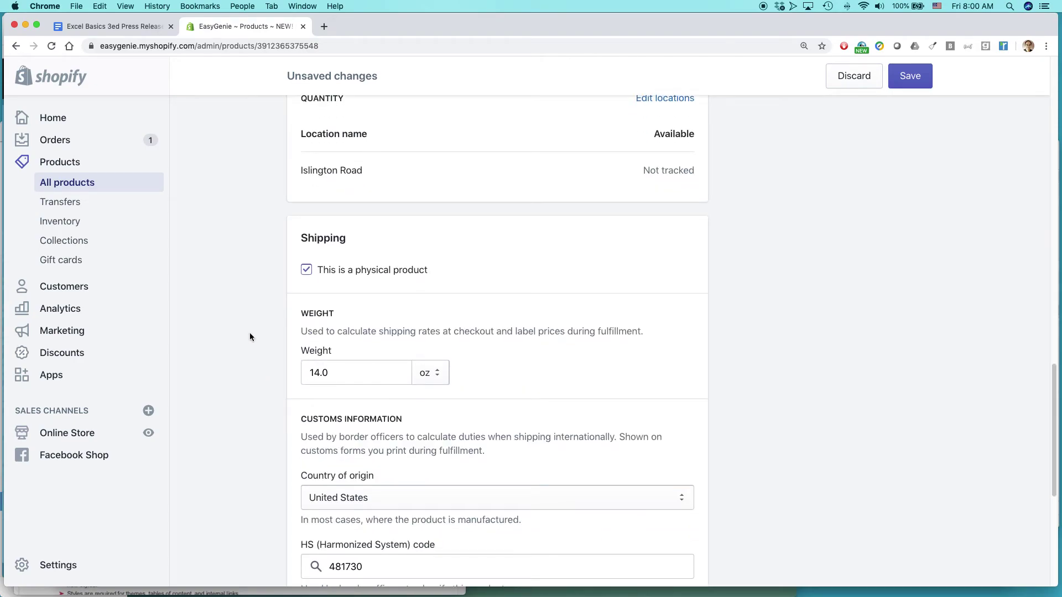
scroll(245, 333, "down", 4)
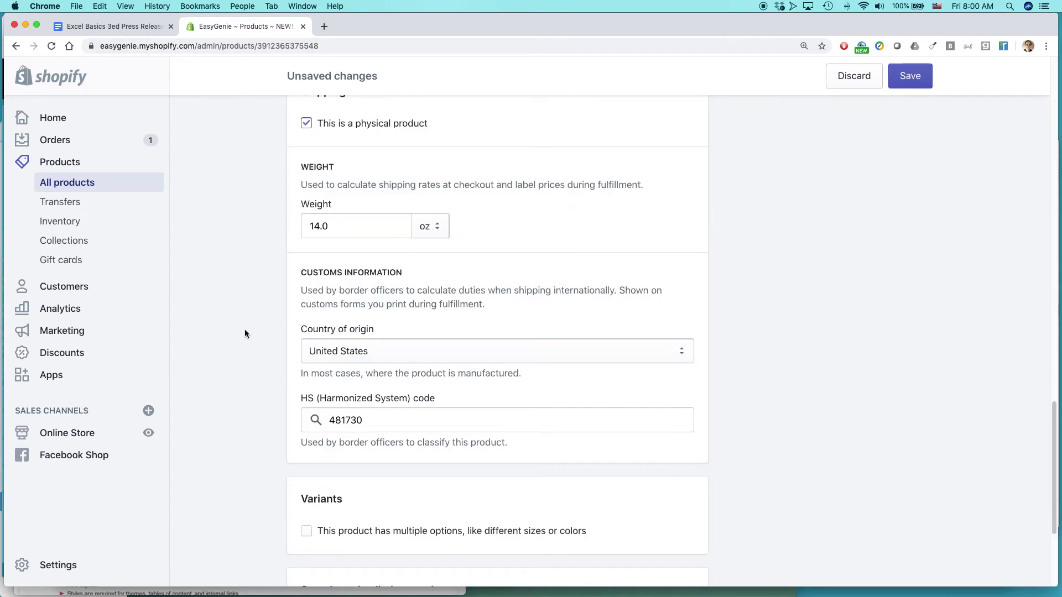
scroll(245, 334, "down", 5)
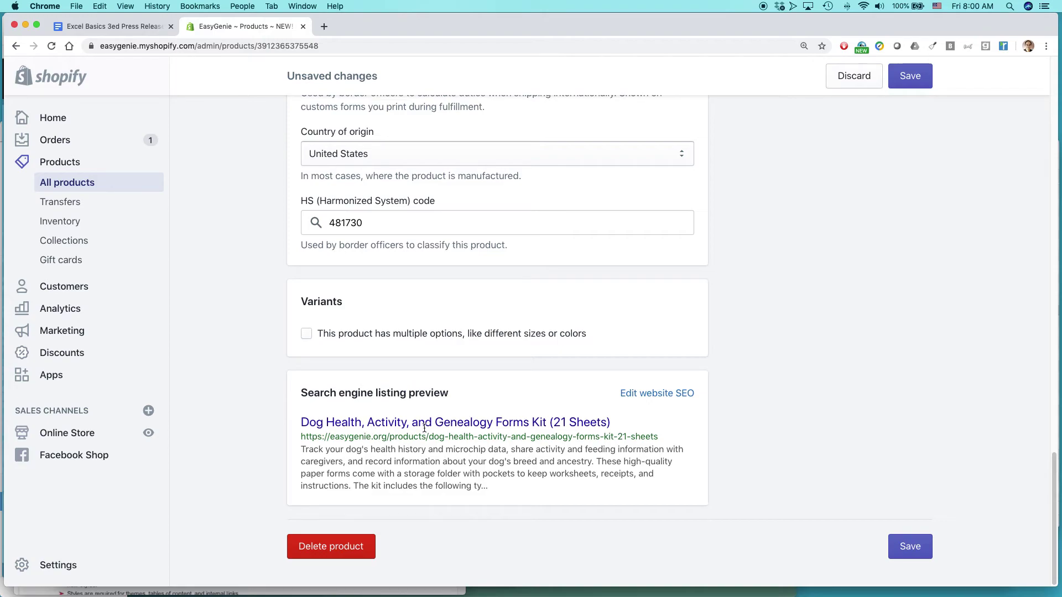
left_click(910, 547)
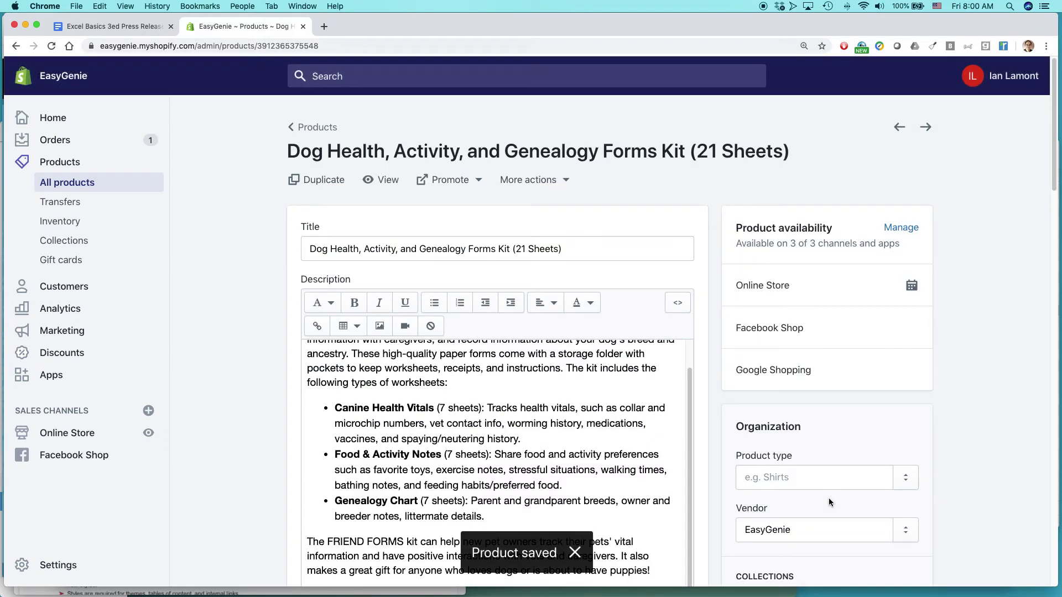
left_click(388, 181)
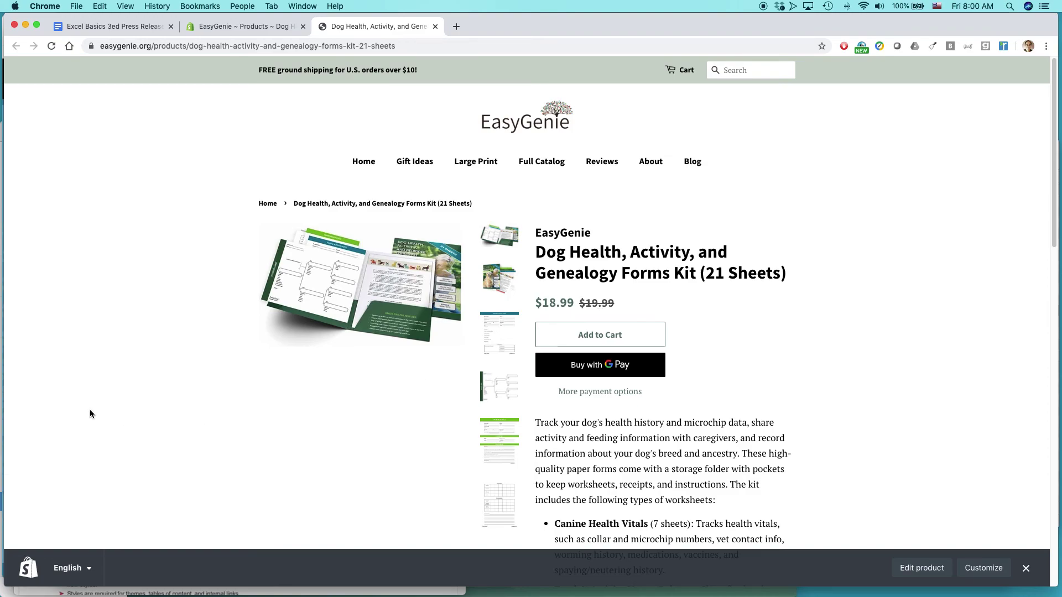
Switch from the EasyGenie storefront to the other browser showing the Lean Media blog page.
key("super+Tab")
key("super+Tab")
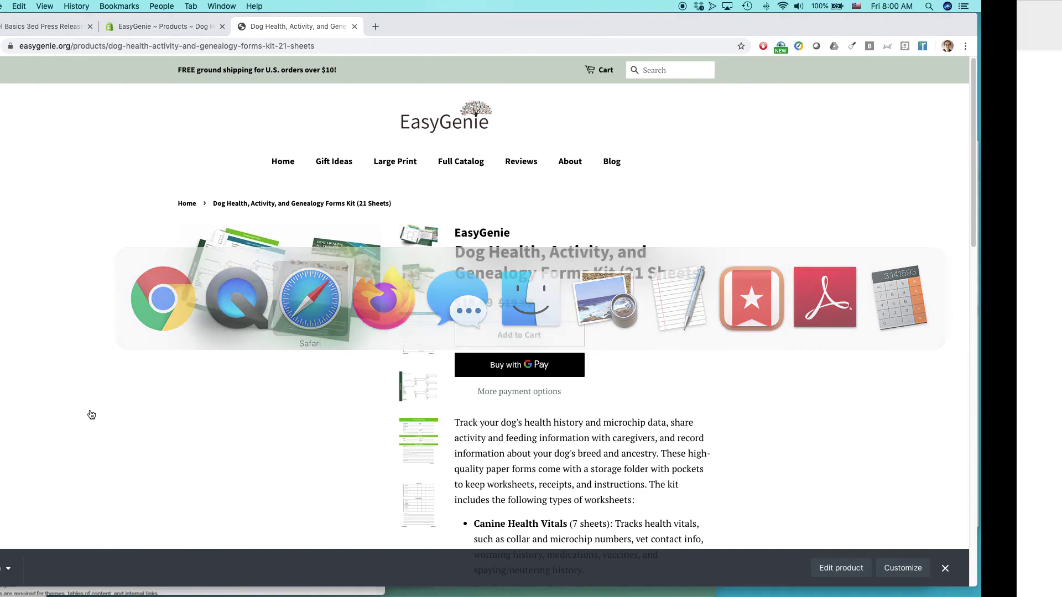